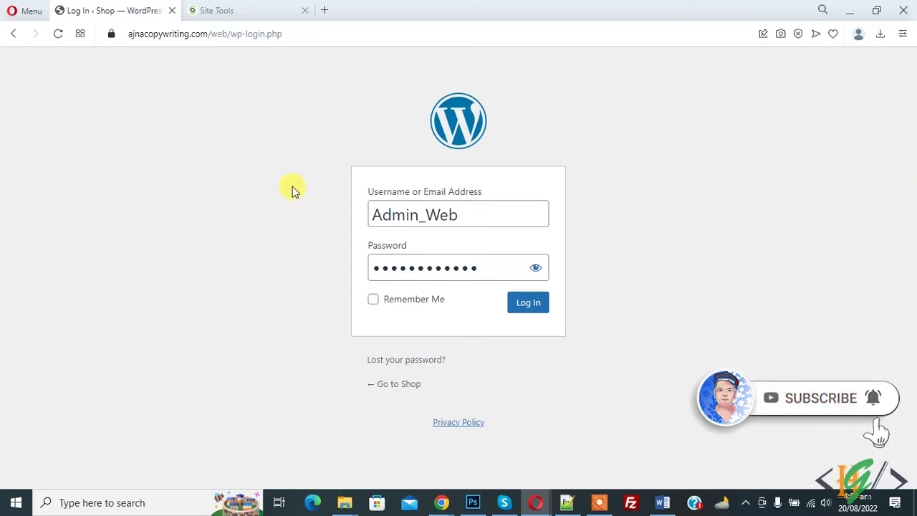
Step: Submit the Shop site's wp-login.php form several times with the saved admin credentials
left_click(528, 304)
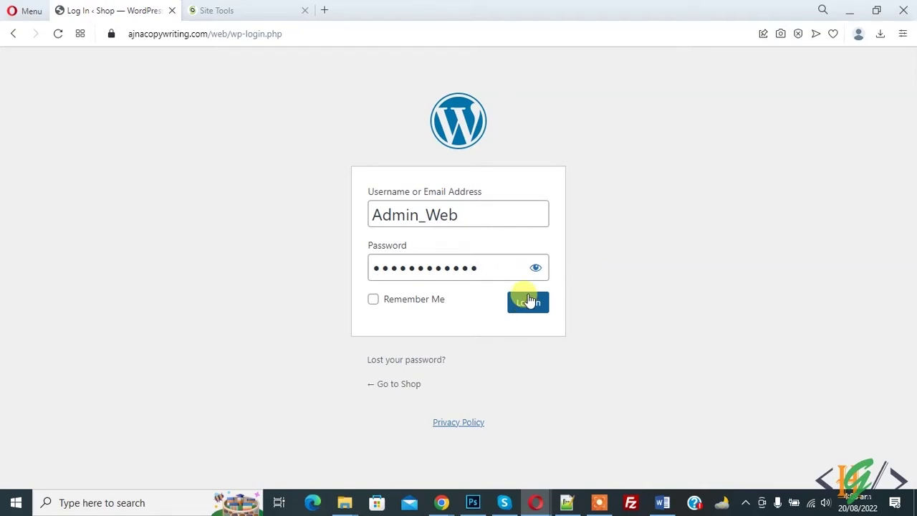
left_click(530, 308)
left_click(530, 308)
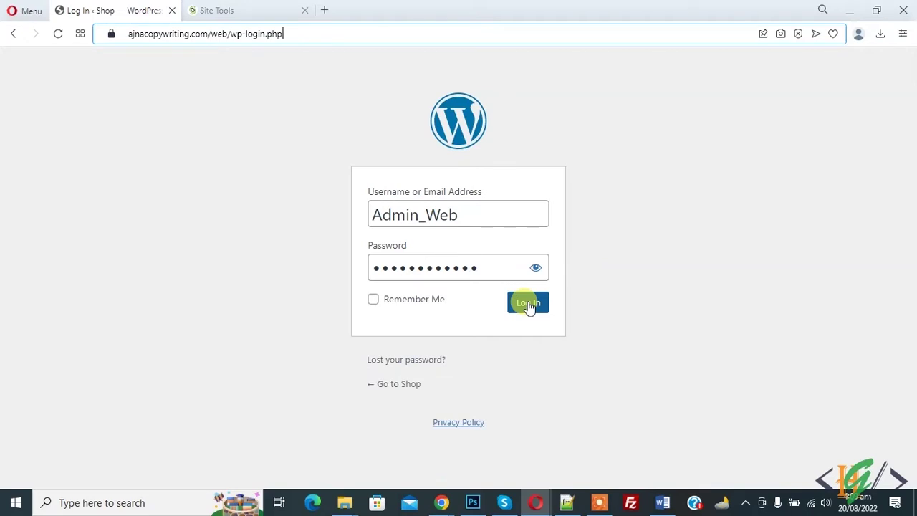
left_click(529, 307)
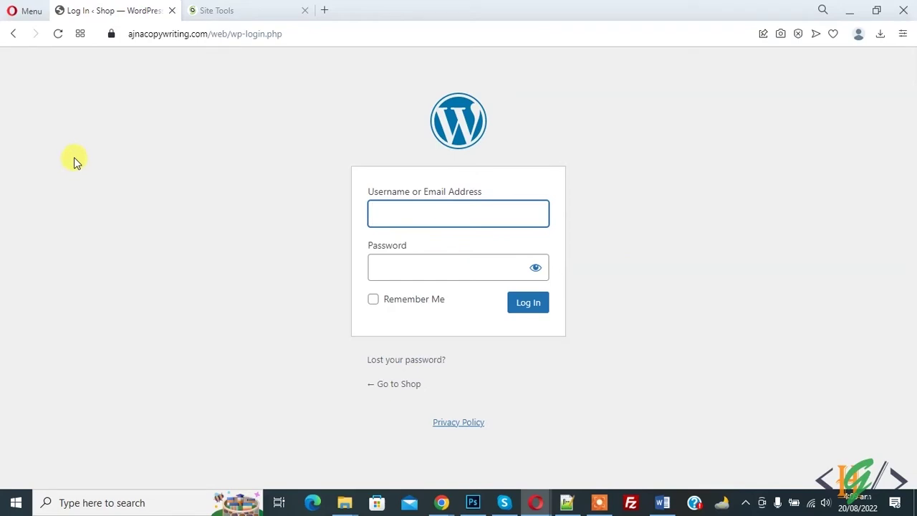
Step: Bring up Opera's Clear browsing data settings, then go to SiteGround File Manager's web folder
left_click(27, 14)
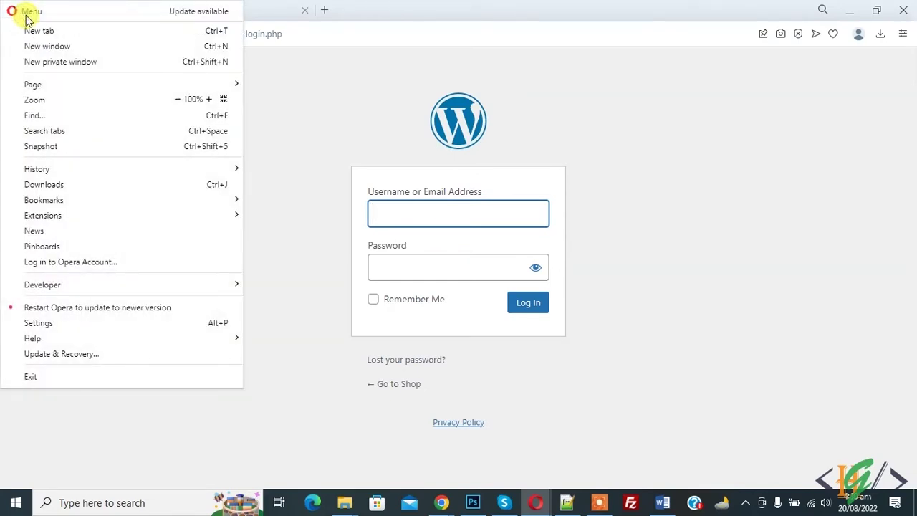
mouse_move(86, 170)
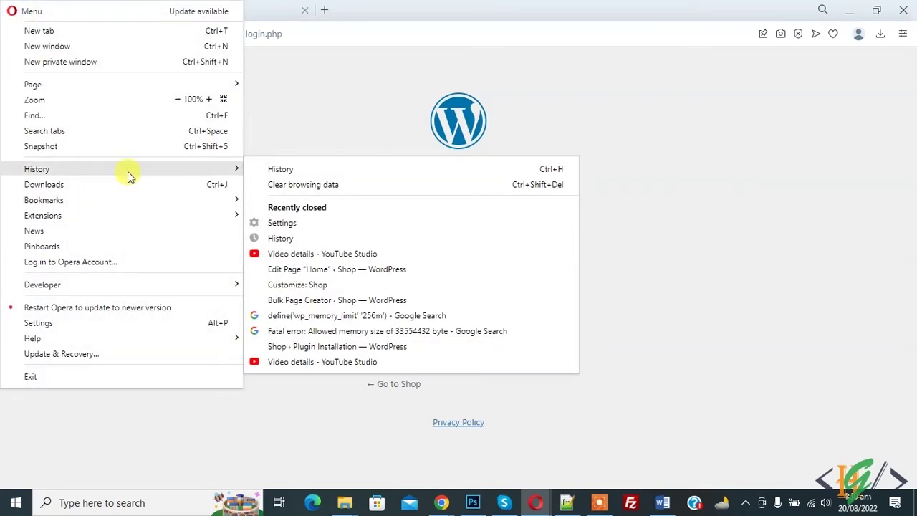
left_click(300, 188)
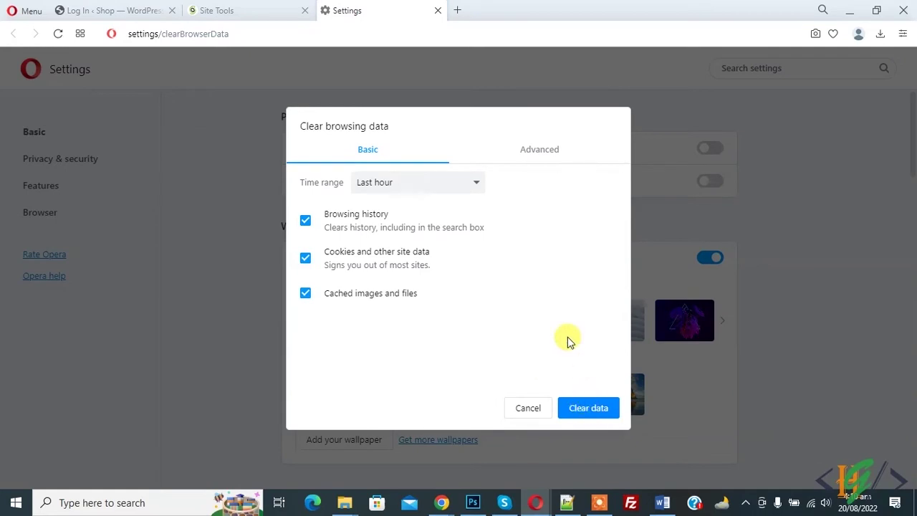
left_click(127, 9)
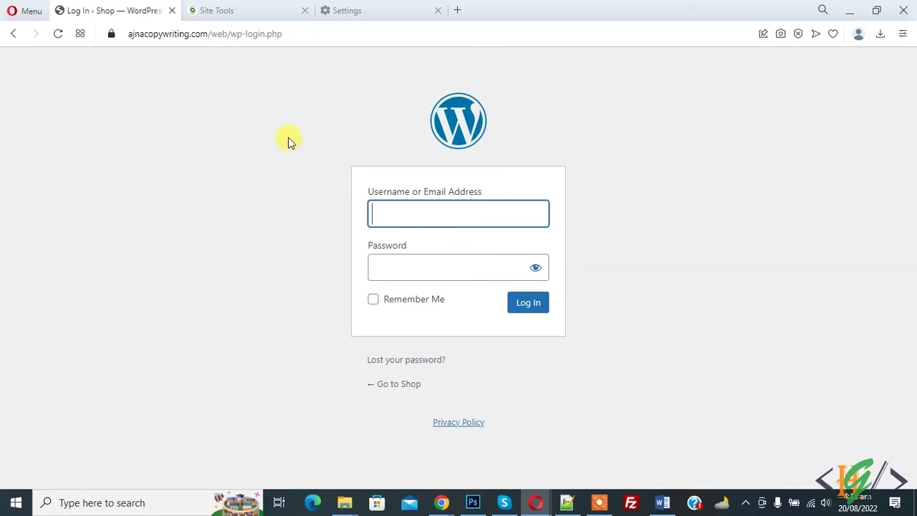
left_click(263, 18)
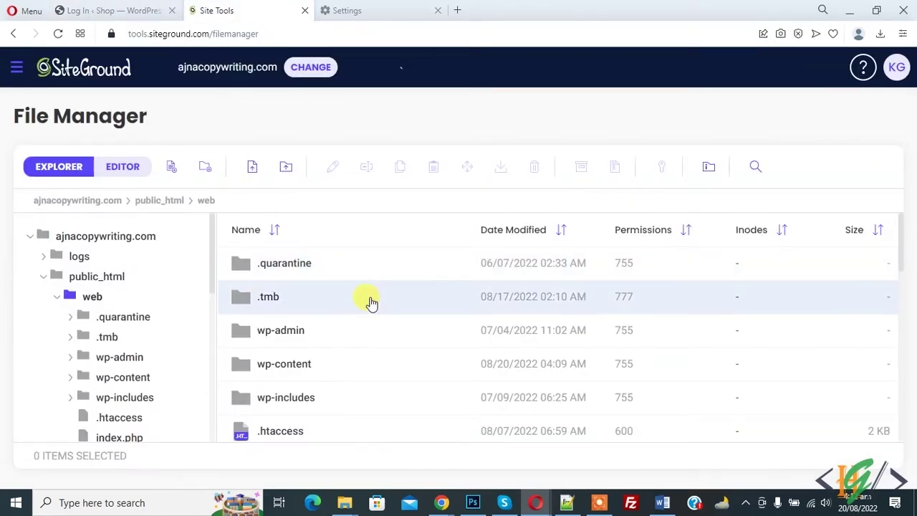
Step: Delete the .htaccess file from public_html/web in SiteGround File Manager
right_click(290, 437)
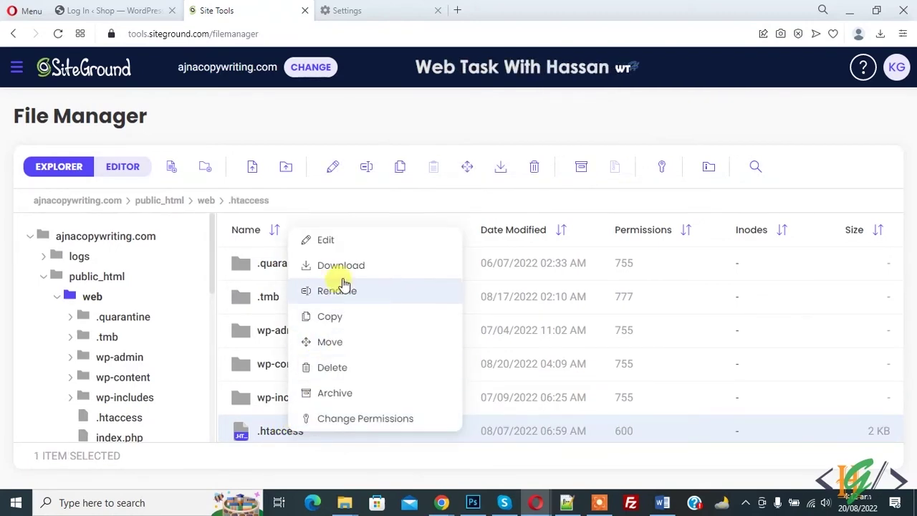
left_click(334, 369)
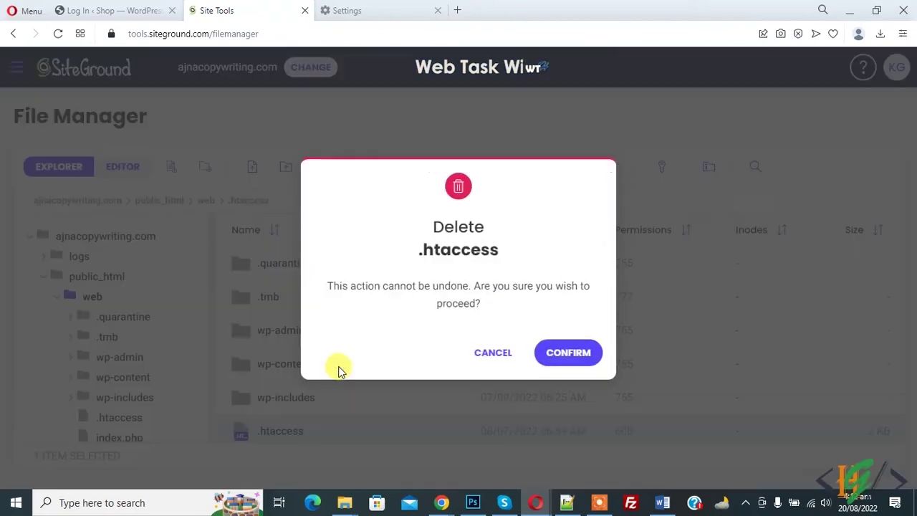
left_click(573, 352)
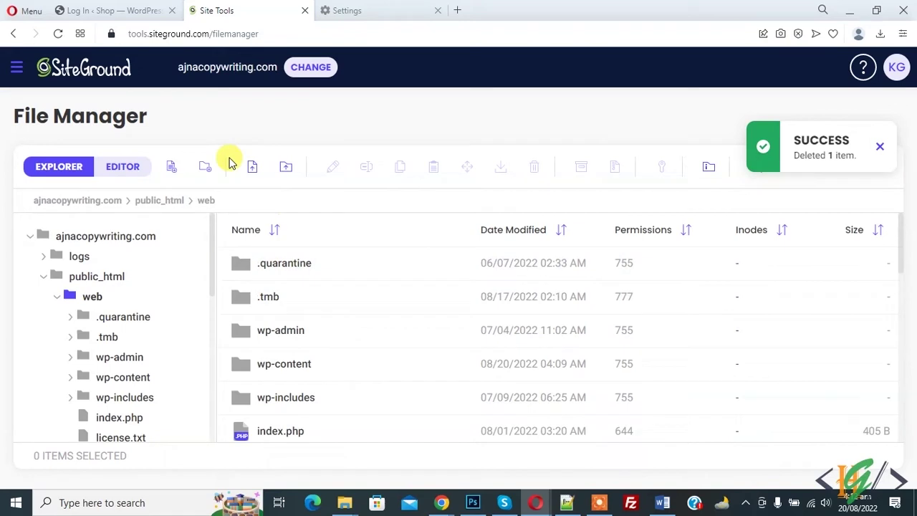
left_click(130, 10)
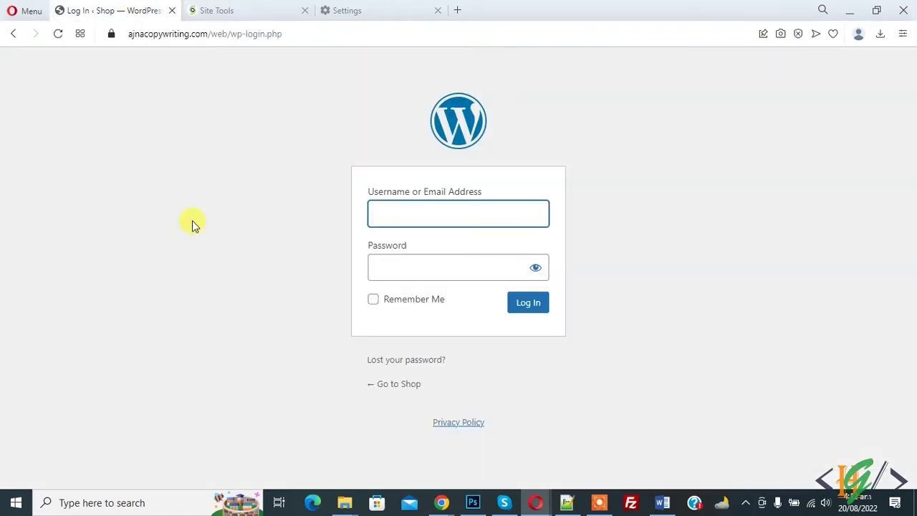
Step: Autofill the saved credentials and log in to the WordPress admin dashboard
left_click(407, 202)
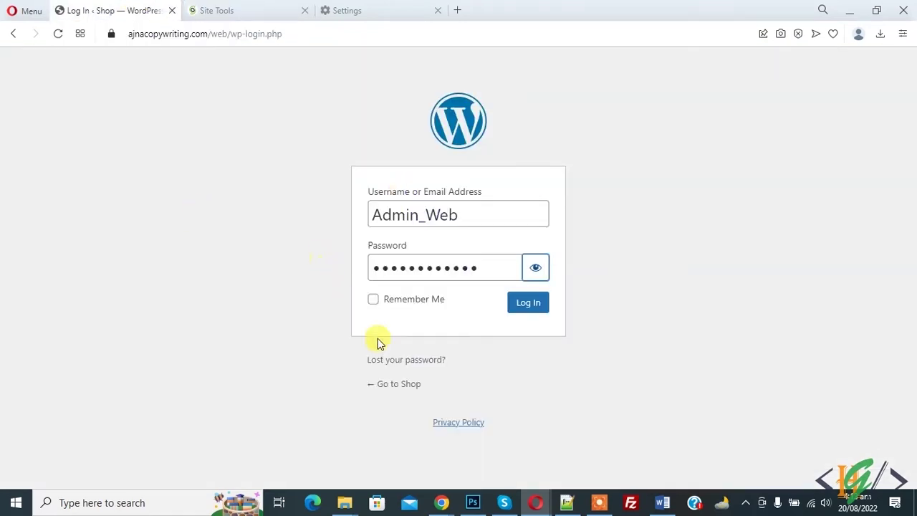
left_click(530, 304)
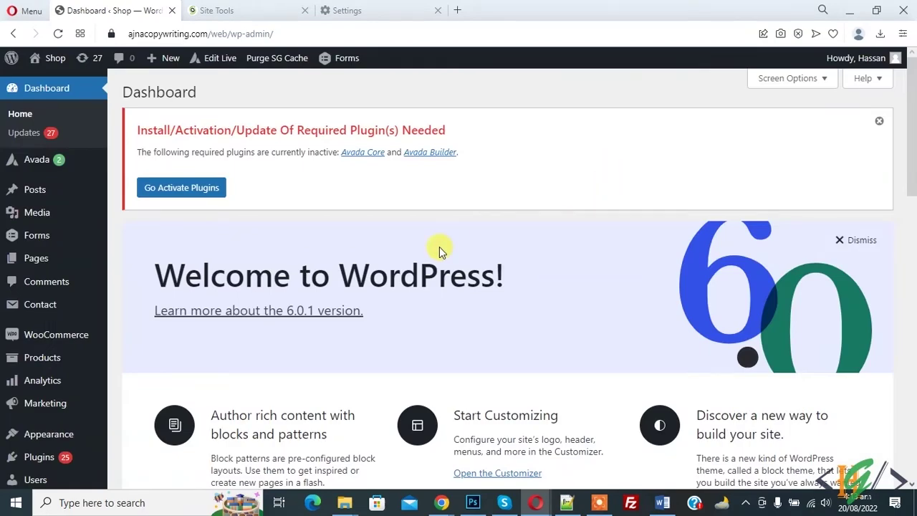
scroll(218, 244, "down", 3)
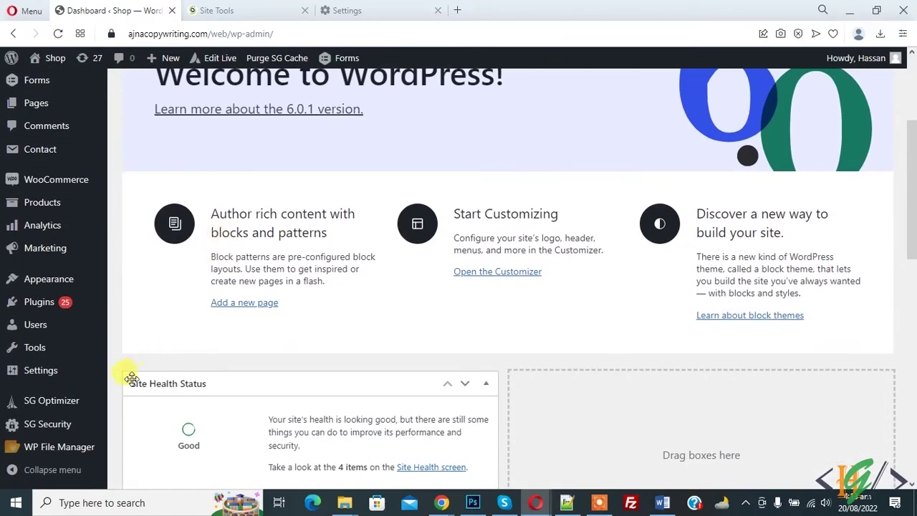
Step: Re-save the Settings > Permalinks page unchanged so the permalink structure is updated
mouse_move(72, 370)
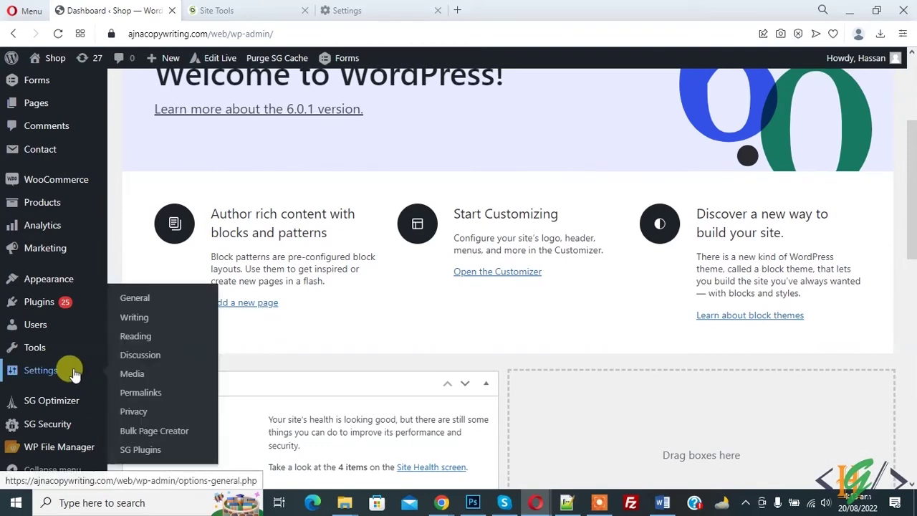
left_click(143, 393)
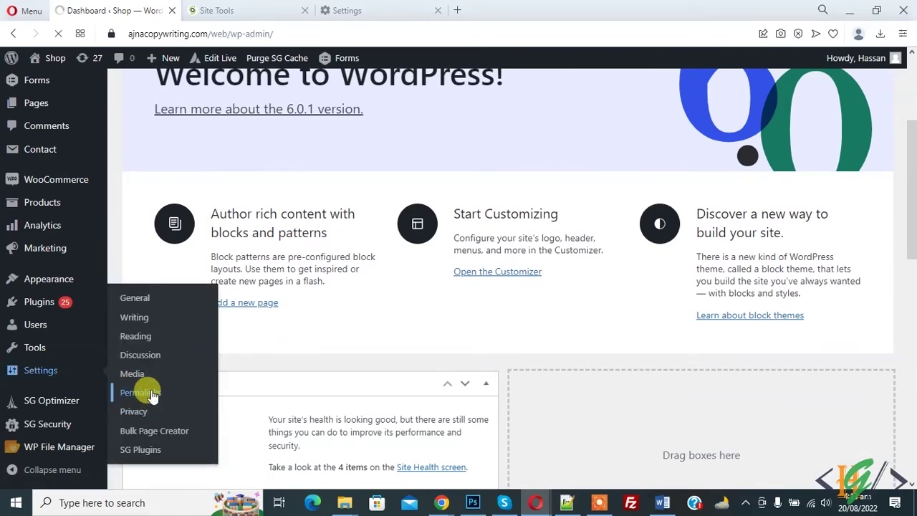
scroll(336, 216, "down", 15)
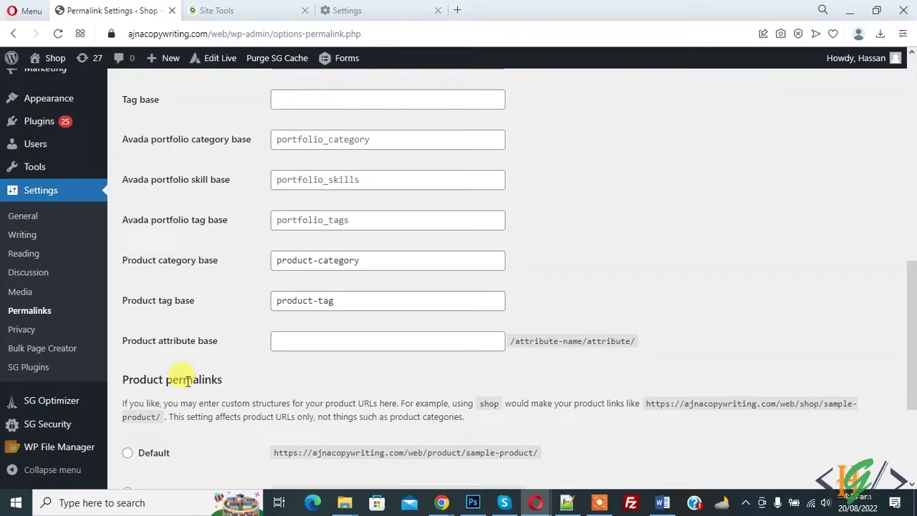
left_click(158, 421)
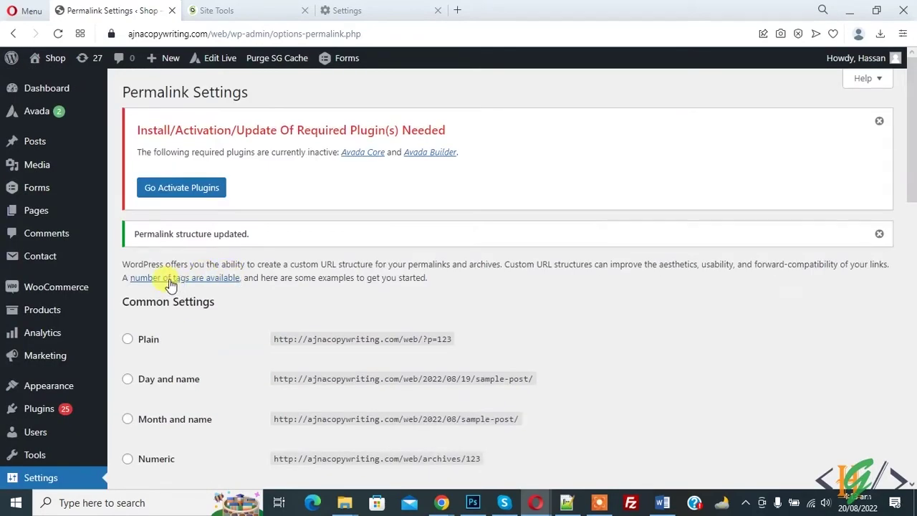
left_click(246, 9)
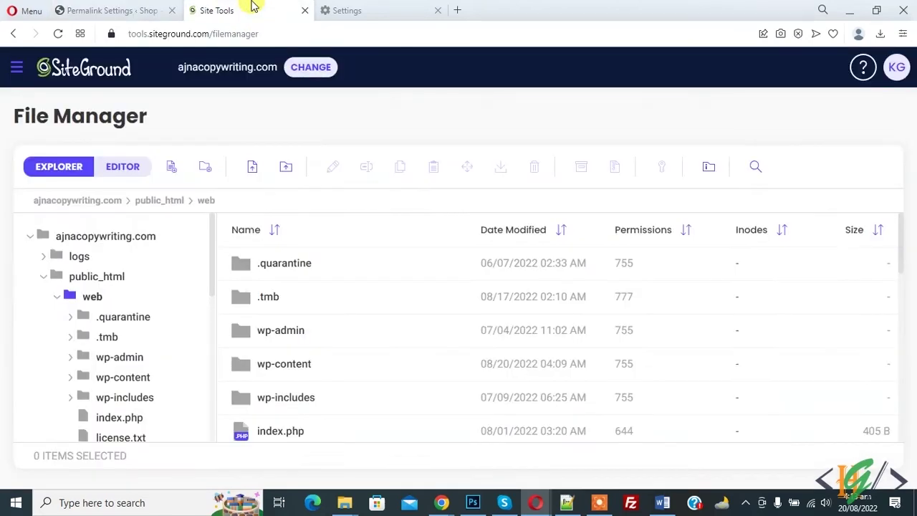
Step: Refresh File Manager, open the web folder and check for a regenerated .htaccess file
left_click(58, 34)
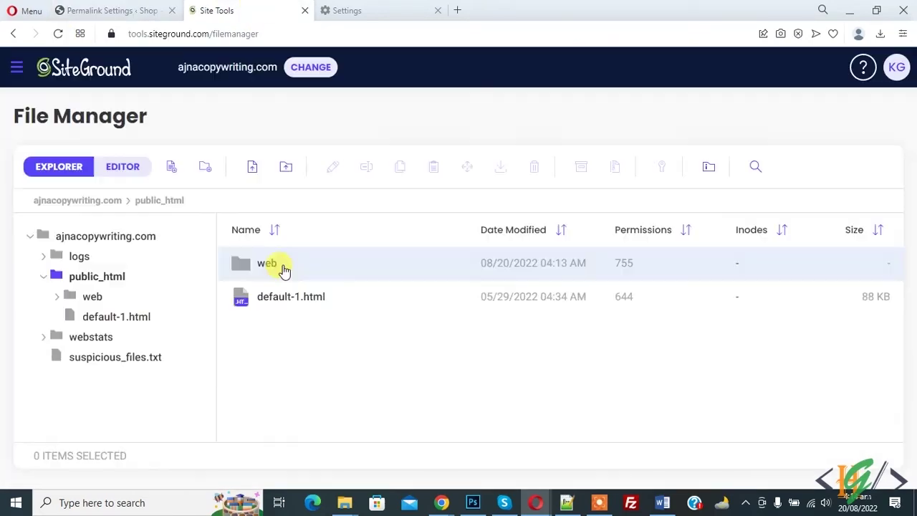
double_click(283, 269)
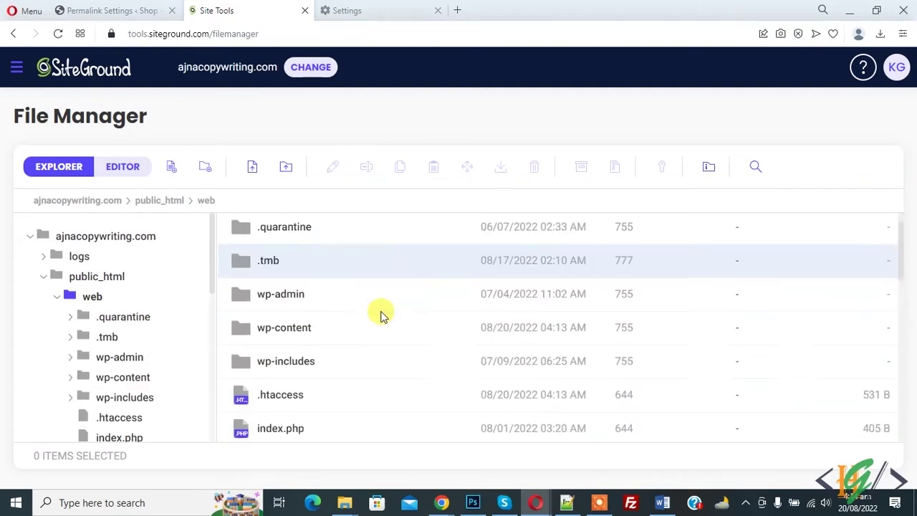
scroll(288, 344, "down", 2)
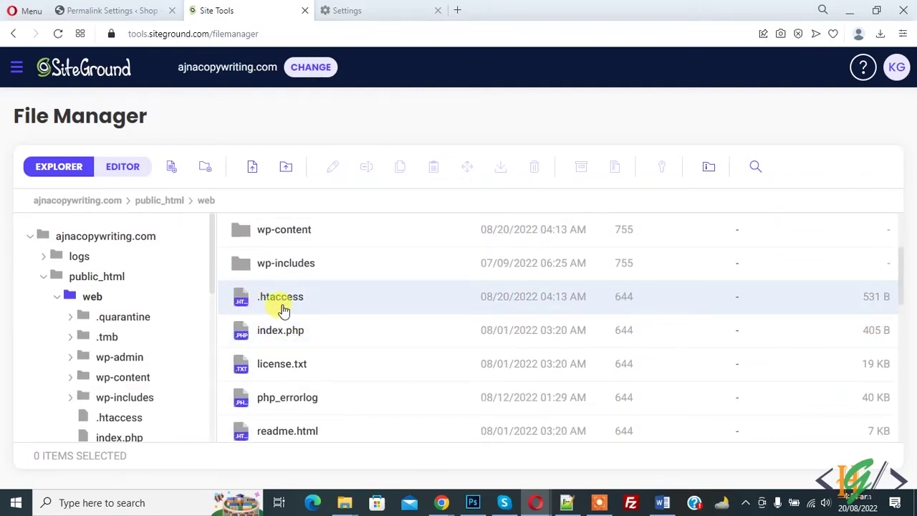
left_click(143, 10)
scroll(266, 205, "down", 15)
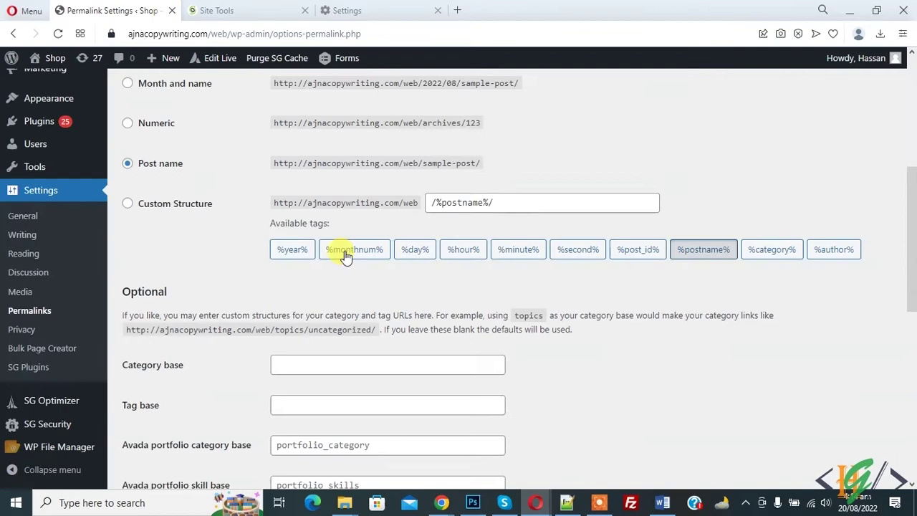
left_click(216, 11)
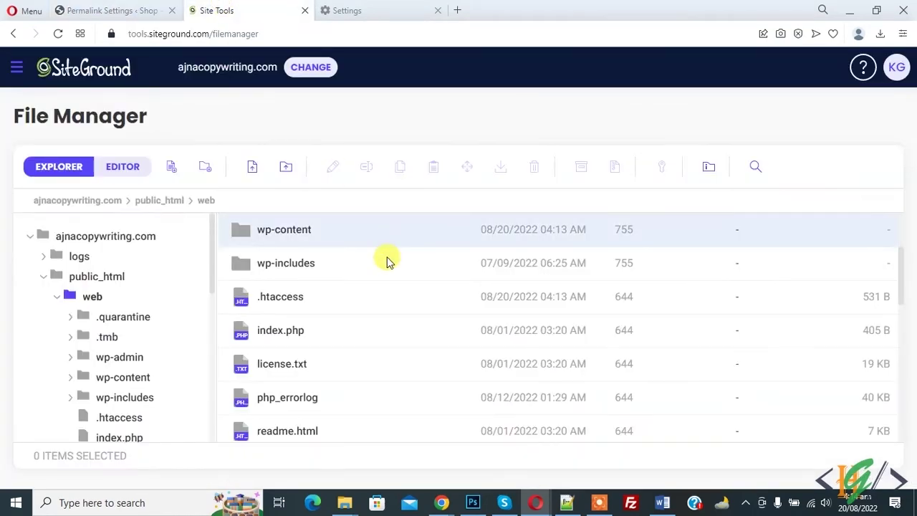
Step: Open wp-content to list its plugins, themes, upgrade and uploads folders
key("ctrl+shift+Tab")
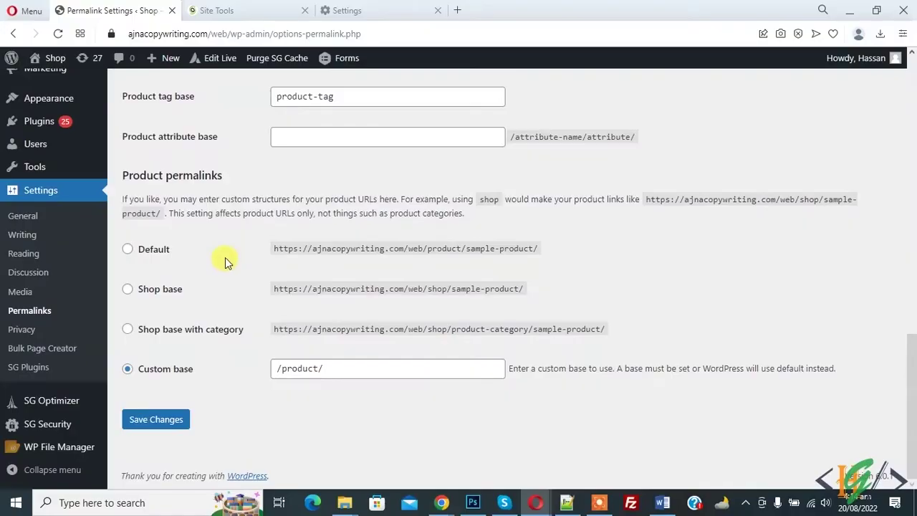
left_click(261, 9)
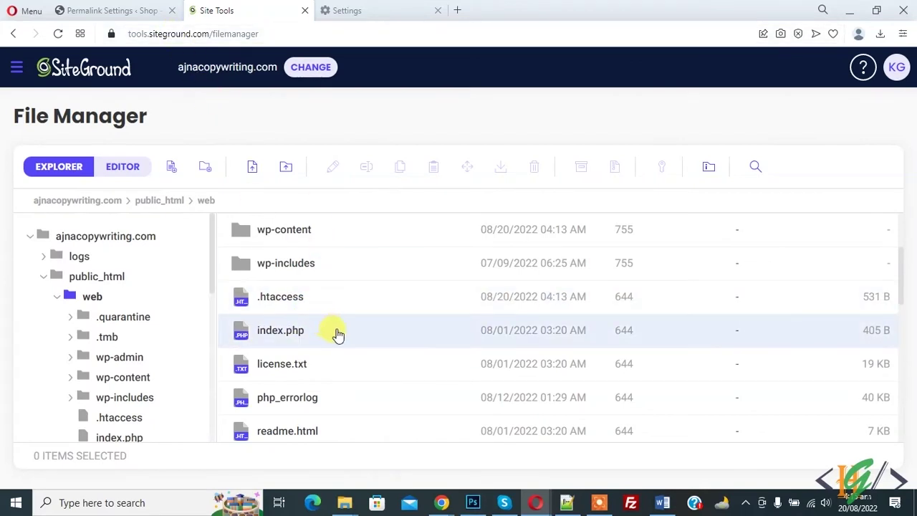
scroll(333, 330, "up", 5)
scroll(340, 339, "down", 2)
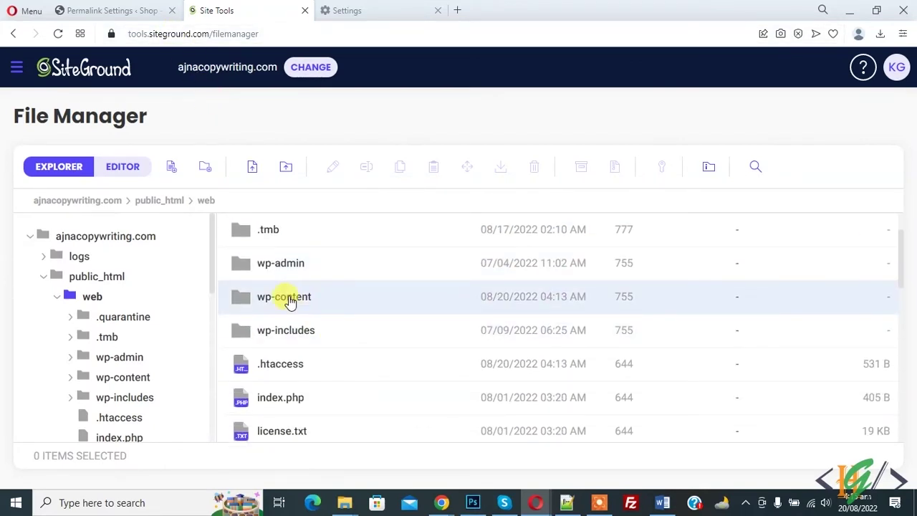
double_click(291, 301)
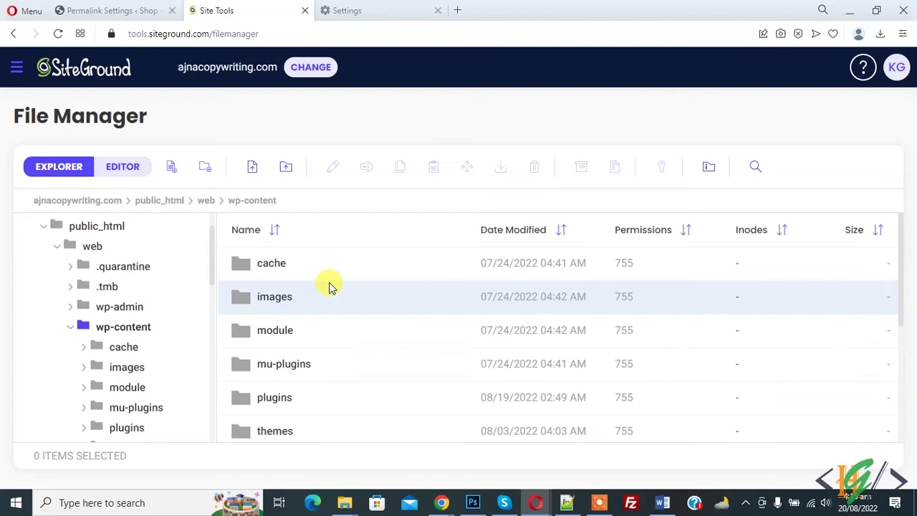
scroll(329, 290, "down", 2)
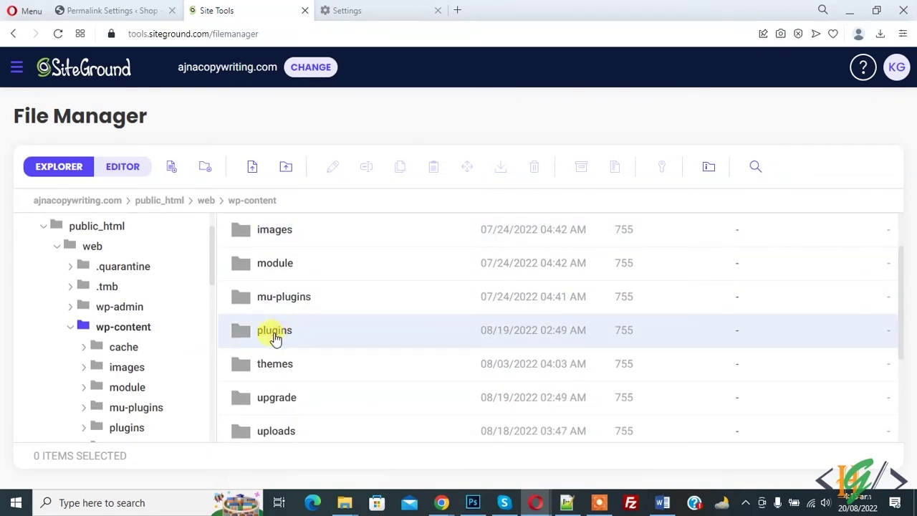
Step: Rename the wp-content plugins folder to plugins_s
right_click(275, 339)
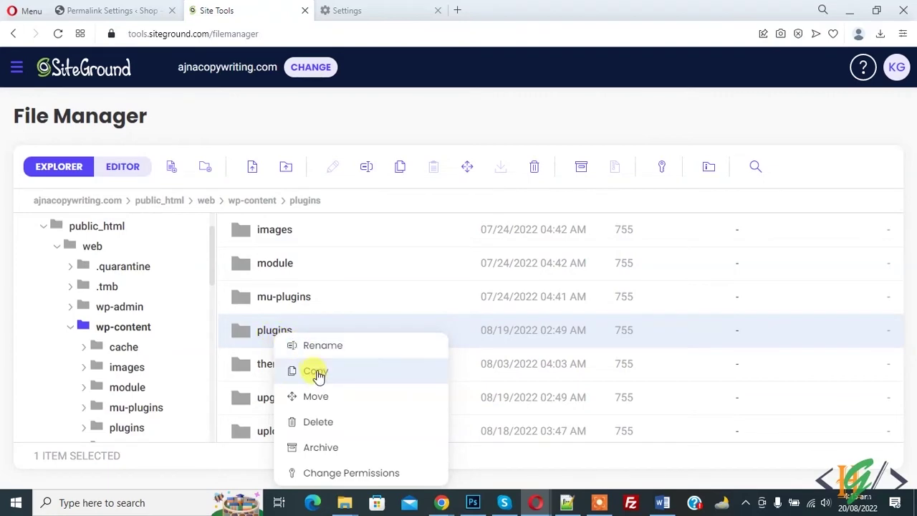
left_click(327, 347)
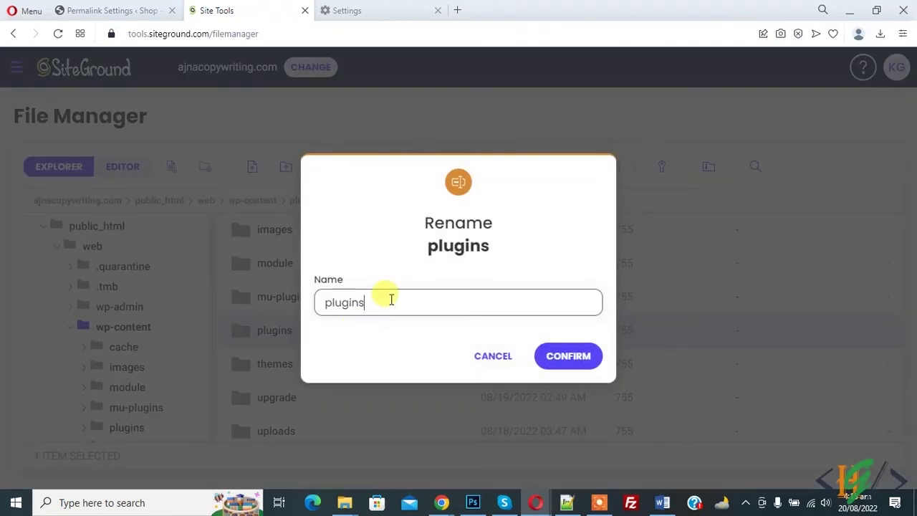
type("_s")
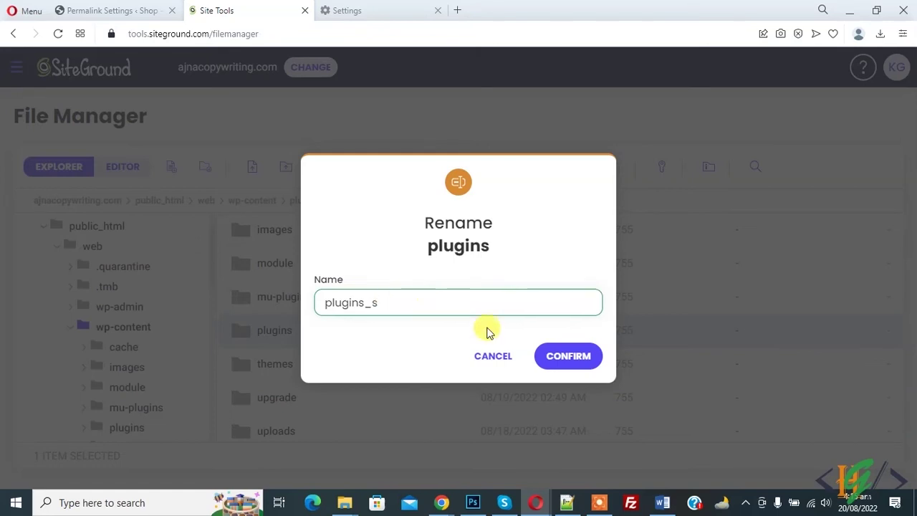
left_click(573, 355)
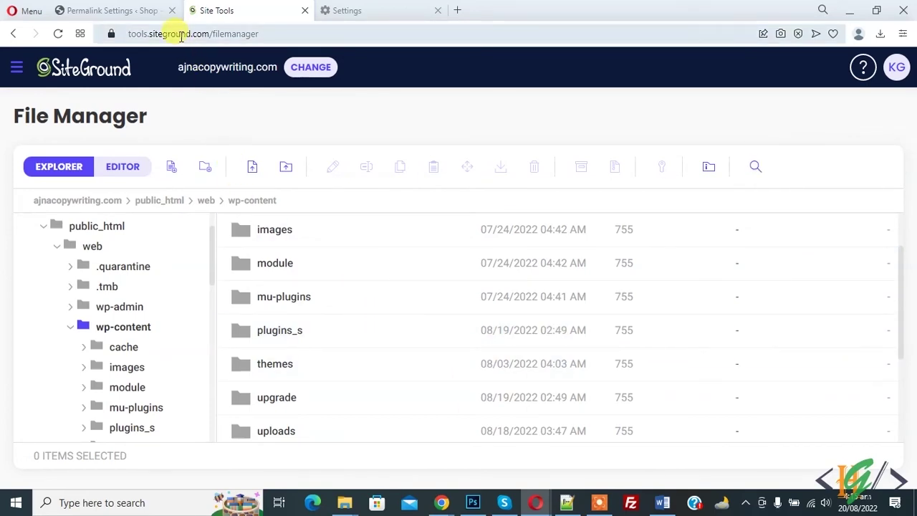
key("ctrl+shift+Tab")
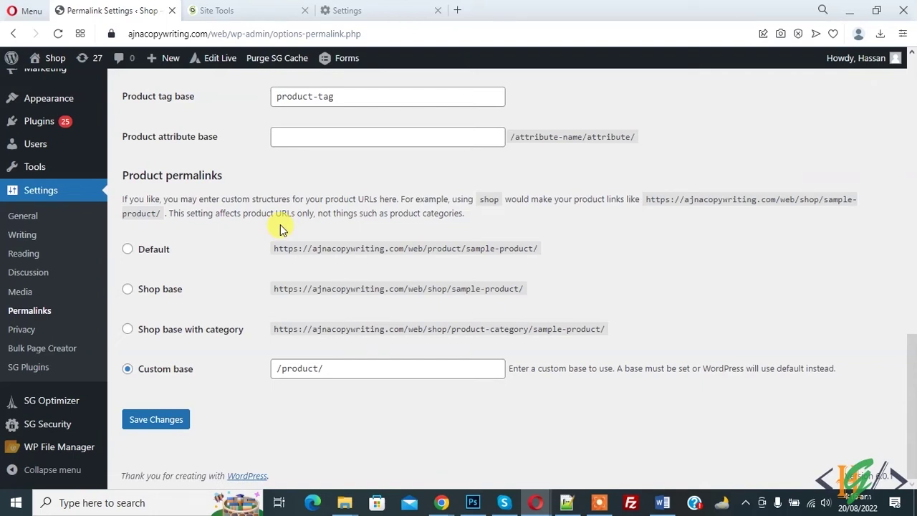
Step: View the WordPress Plugins page reporting every plugin deactivated because its file no longer exists
left_click(252, 6)
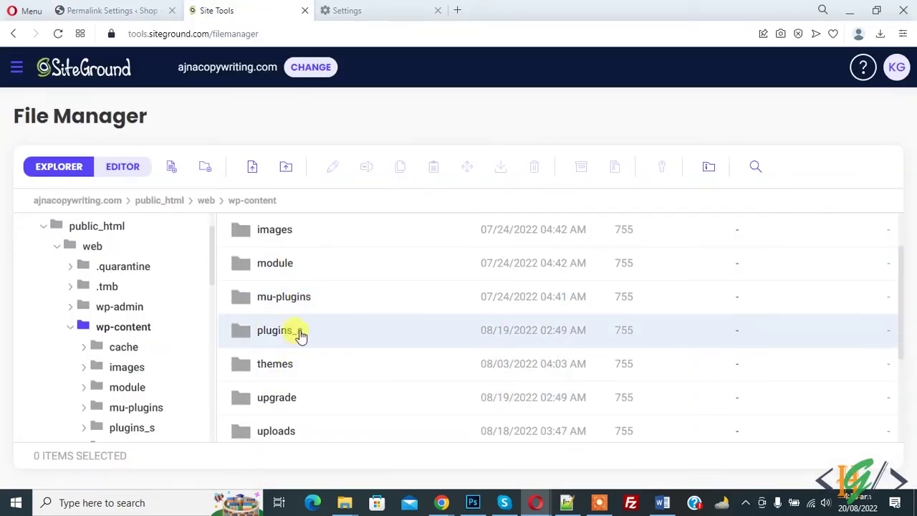
left_click(147, 9)
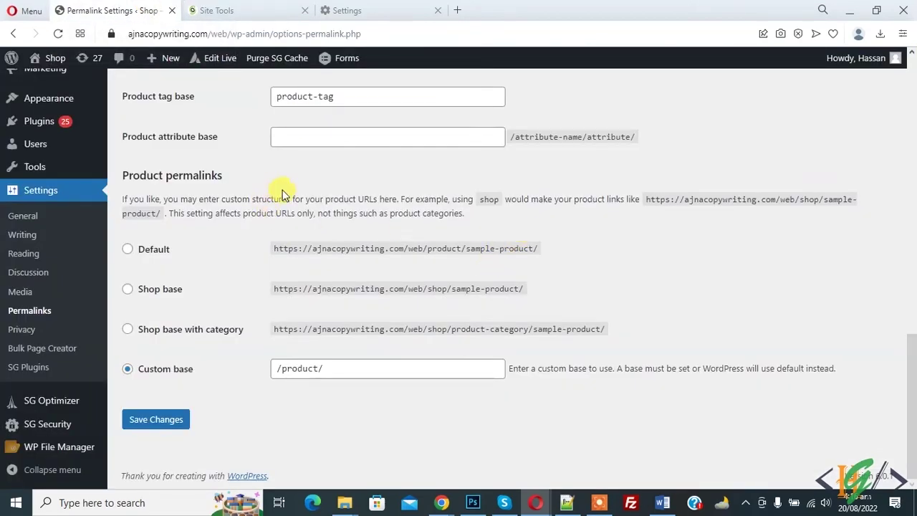
scroll(299, 246, "up", 1)
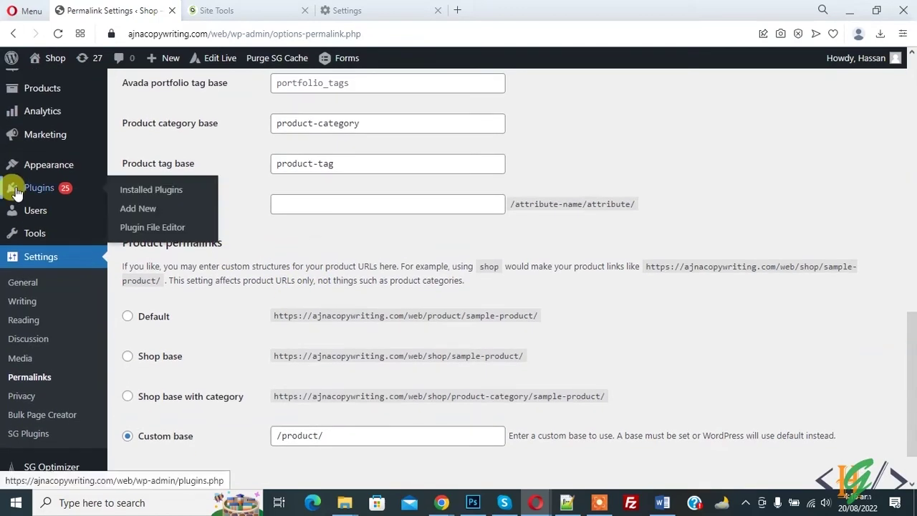
left_click(29, 195)
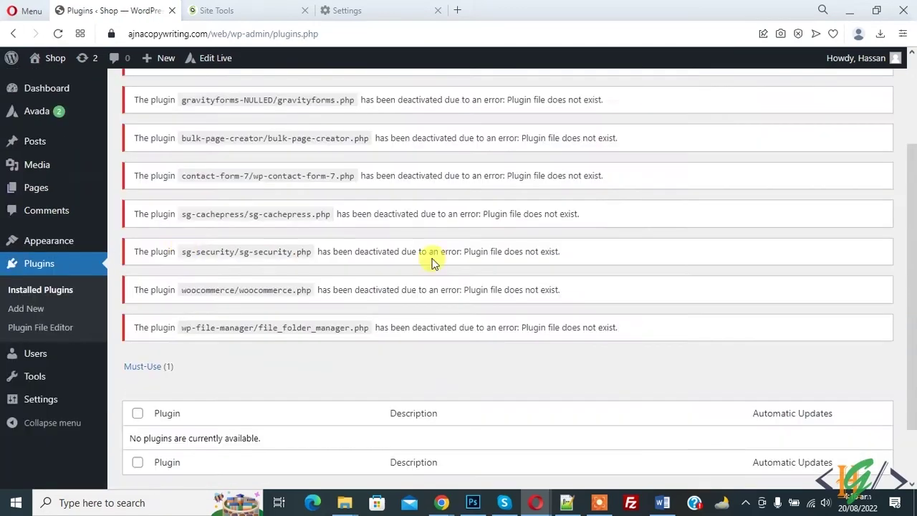
scroll(293, 244, "up", 5)
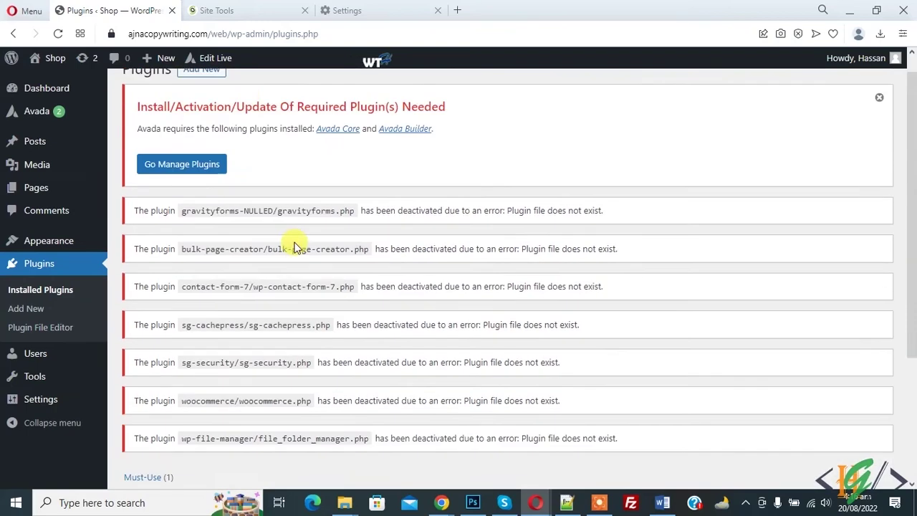
left_click(242, 11)
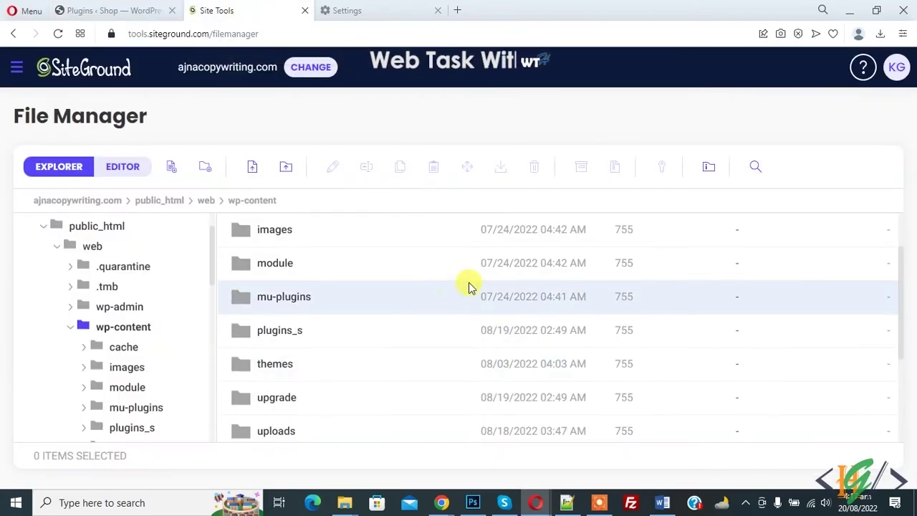
Step: Rename plugins_s back to plugins and reload the WordPress plugins page
right_click(296, 333)
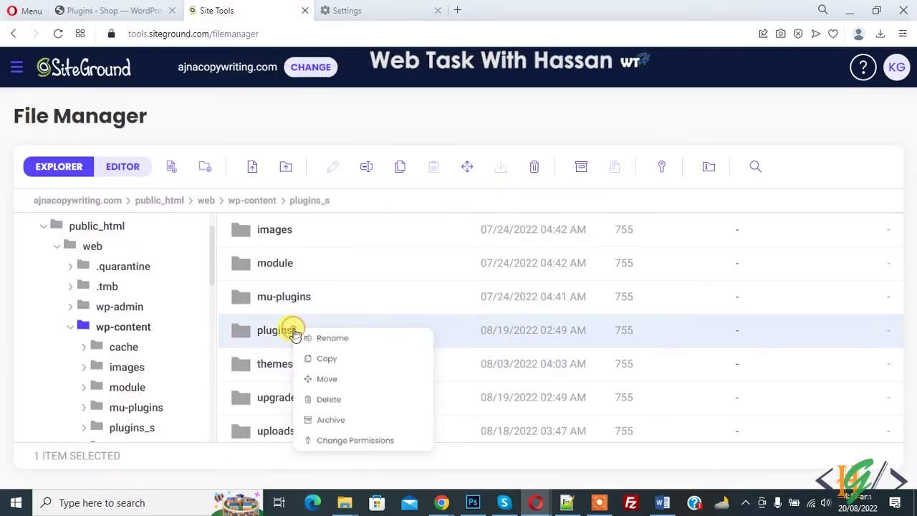
left_click(340, 339)
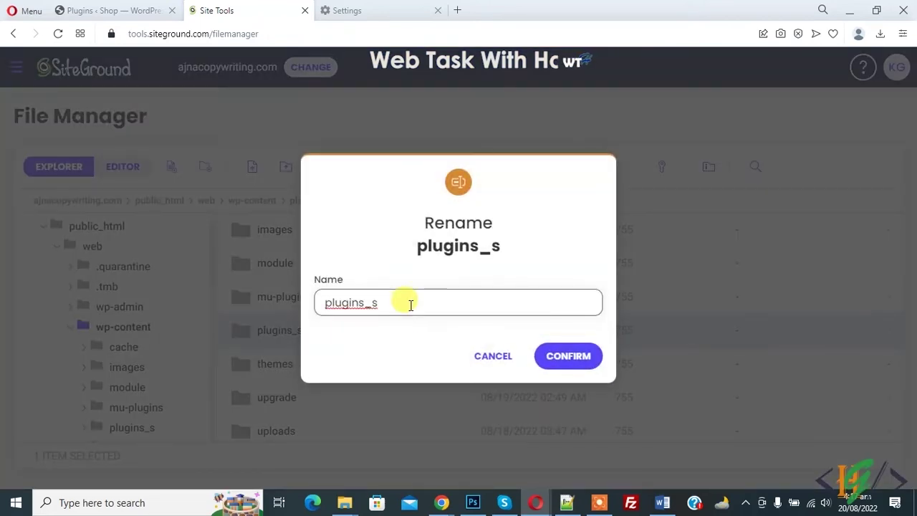
key("BackSpace")
key("BackSpace")
key("BackSpace")
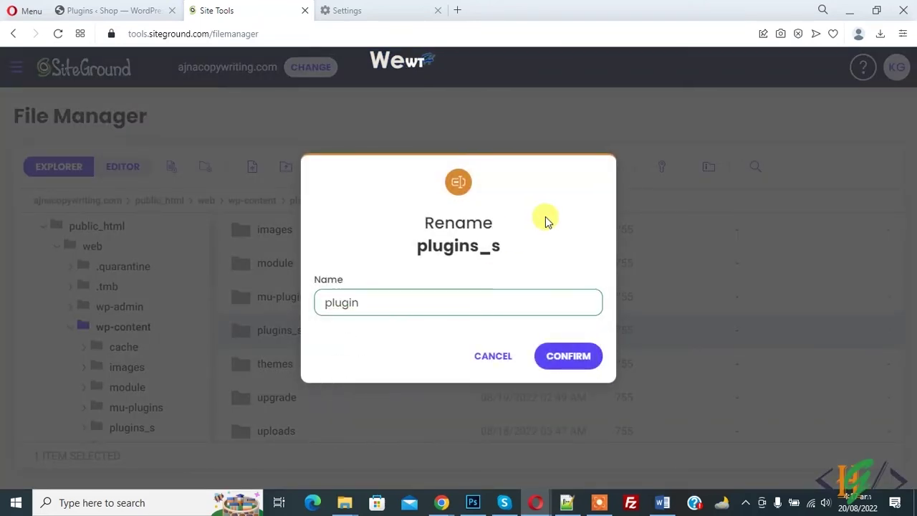
type("s")
left_click(587, 362)
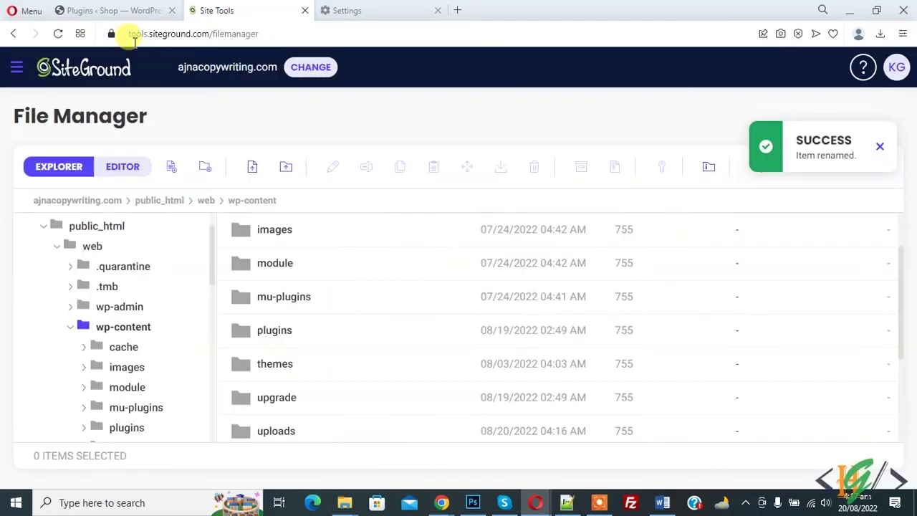
left_click(86, 10)
left_click(56, 35)
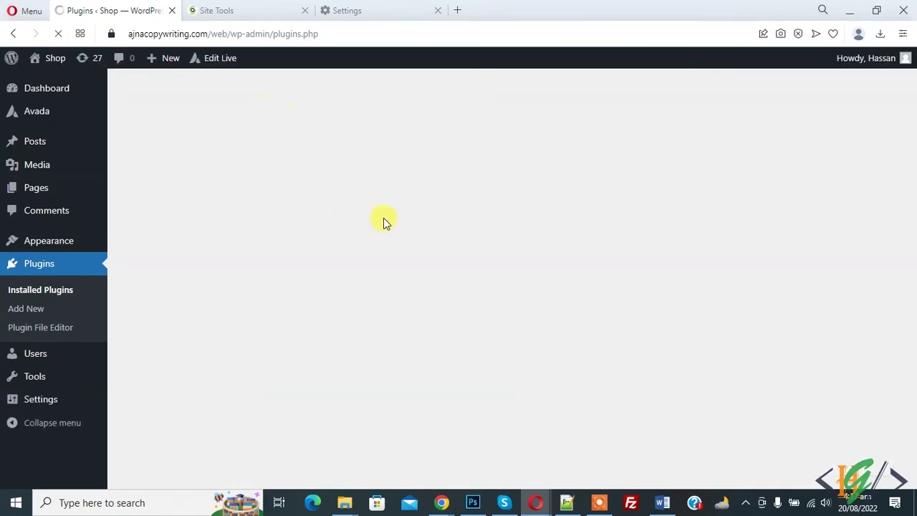
Step: Scroll the reloaded Plugins page showing all 64 plugins back but inactive
scroll(390, 186, "down", 2)
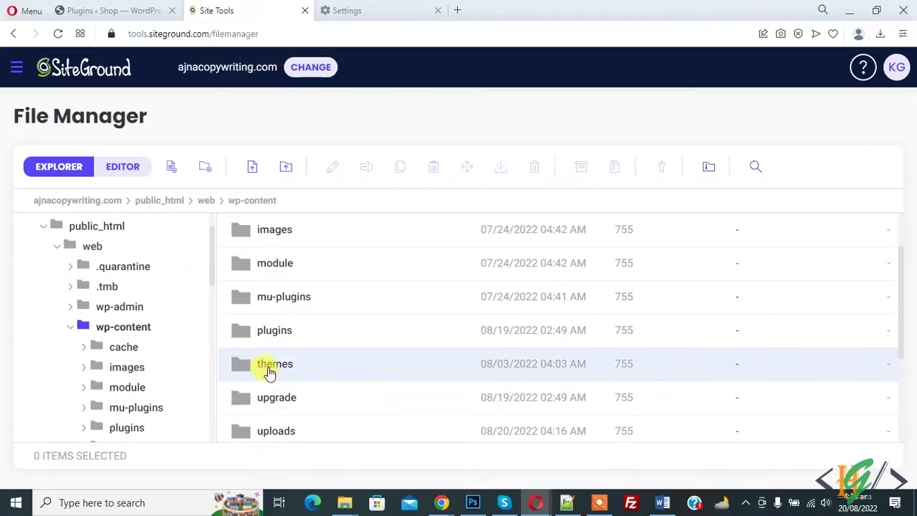
Step: Open the themes folder and rename the Avada theme folder to Avada-a
right_click(269, 368)
left_click(262, 369)
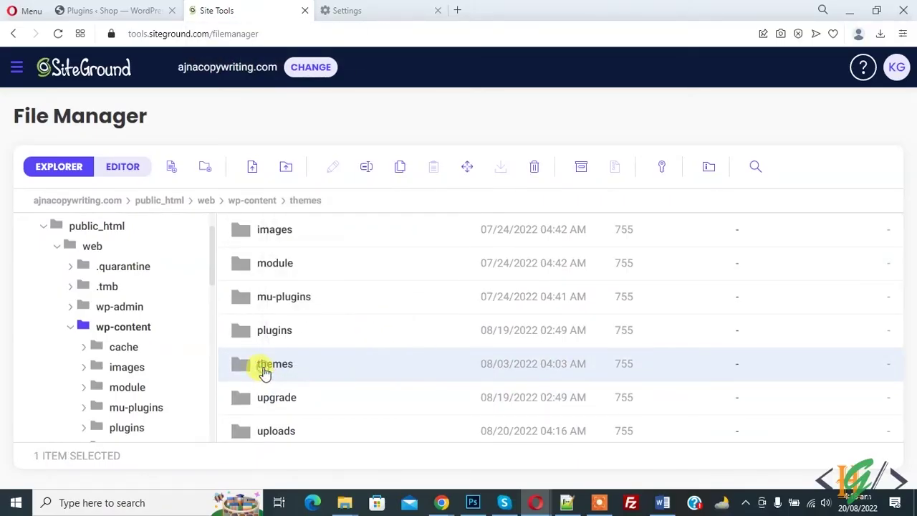
double_click(262, 369)
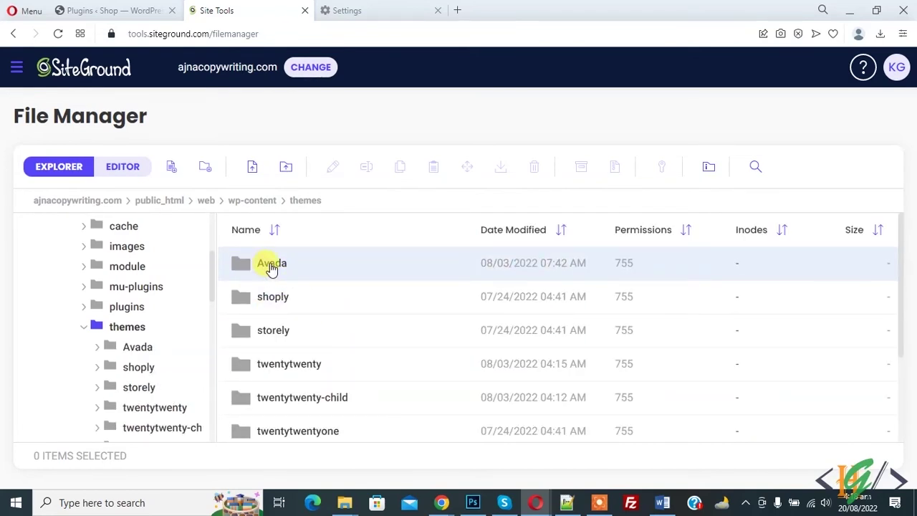
right_click(272, 268)
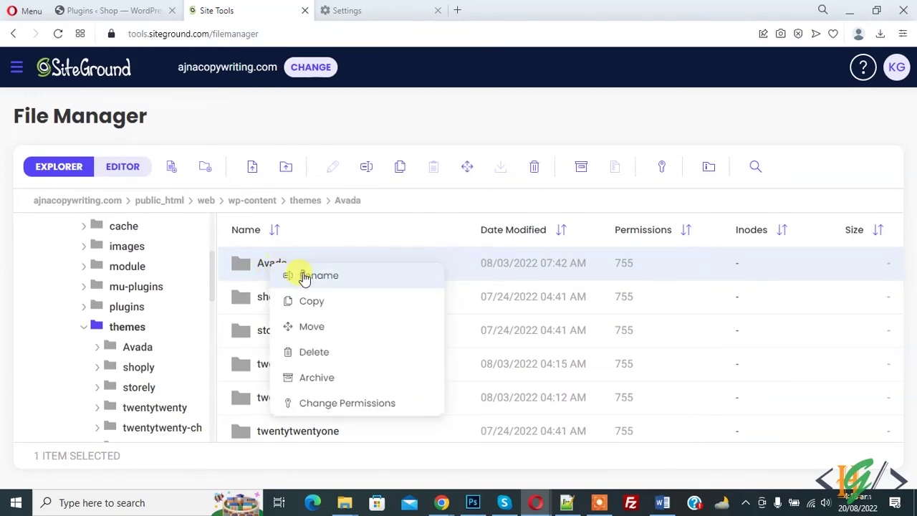
left_click(304, 273)
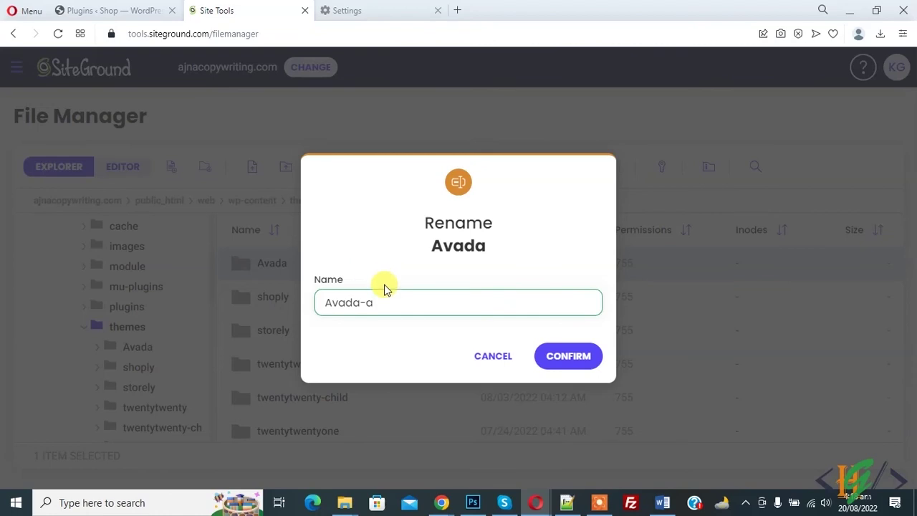
left_click(570, 356)
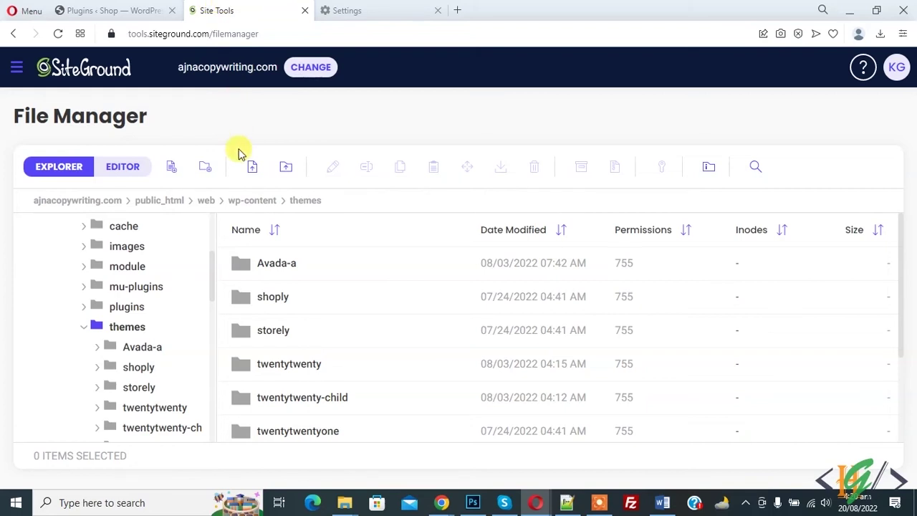
left_click(108, 10)
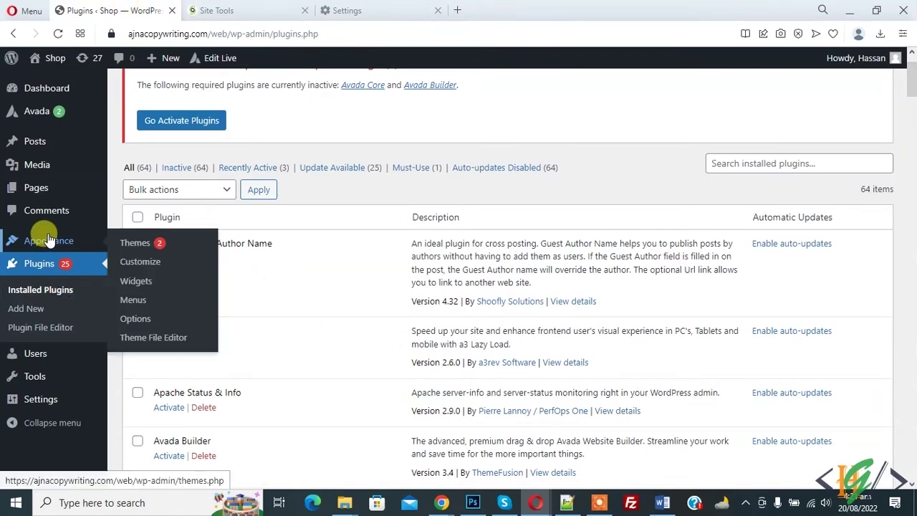
Step: View the WordPress Themes page, which reports the active theme broken and reverting to default
mouse_move(46, 242)
left_click(142, 243)
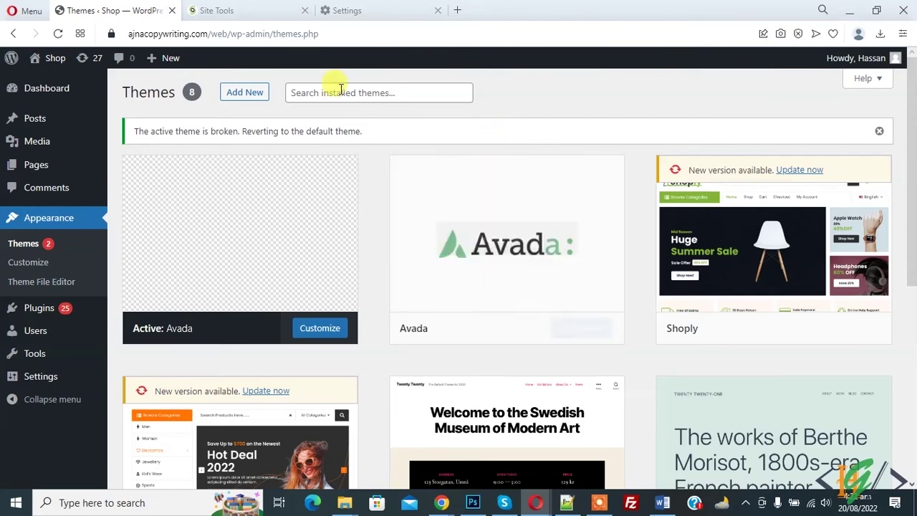
left_click(272, 6)
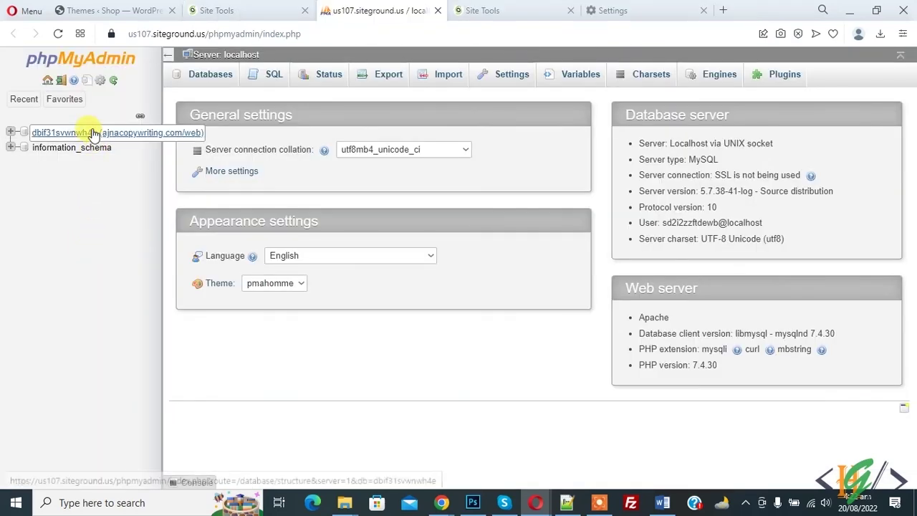
Step: Open the site's WordPress database in phpMyAdmin and browse the e1vesj_options table
left_click(92, 134)
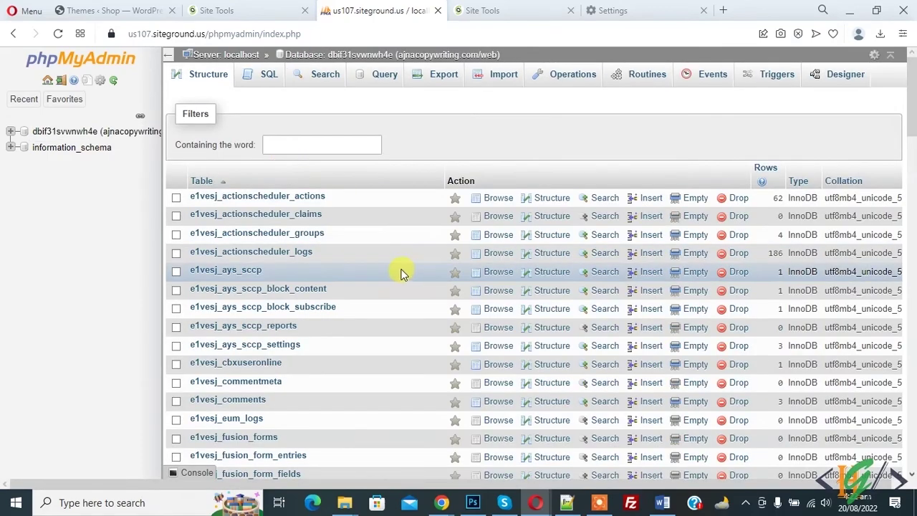
scroll(401, 272, "down", 6)
scroll(304, 272, "up", 1)
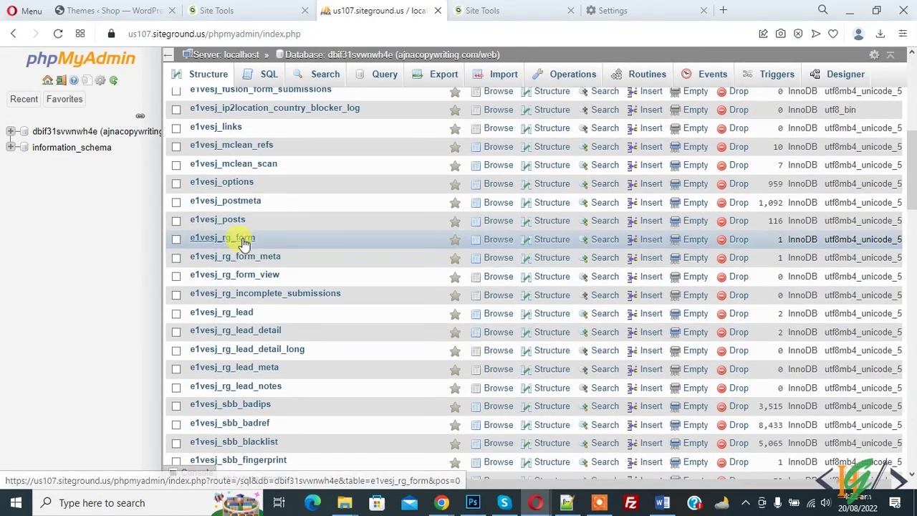
scroll(237, 214, "down", 1)
scroll(229, 179, "up", 1)
left_click(222, 181)
scroll(233, 188, "up", 4)
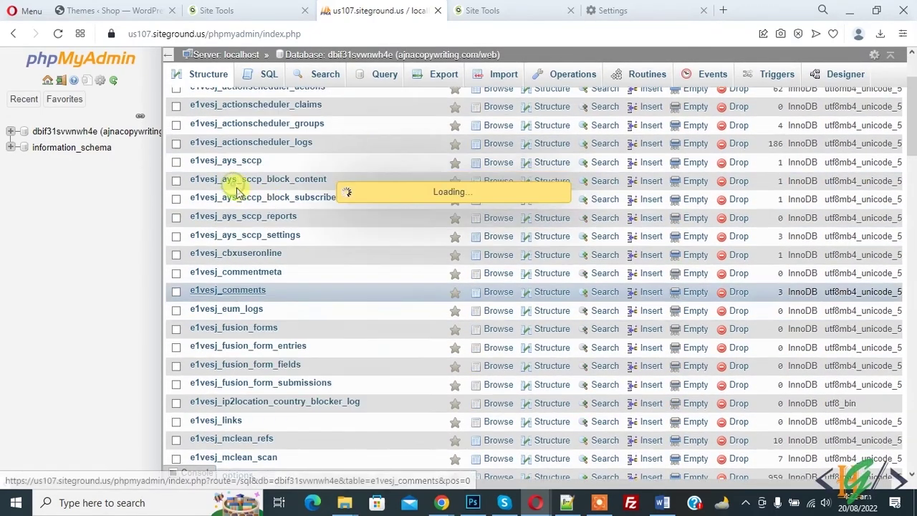
scroll(233, 188, "up", 2)
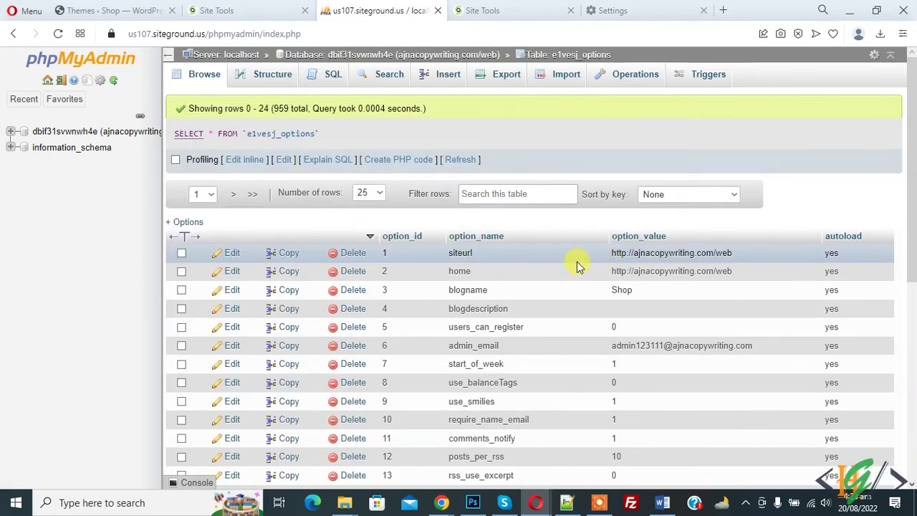